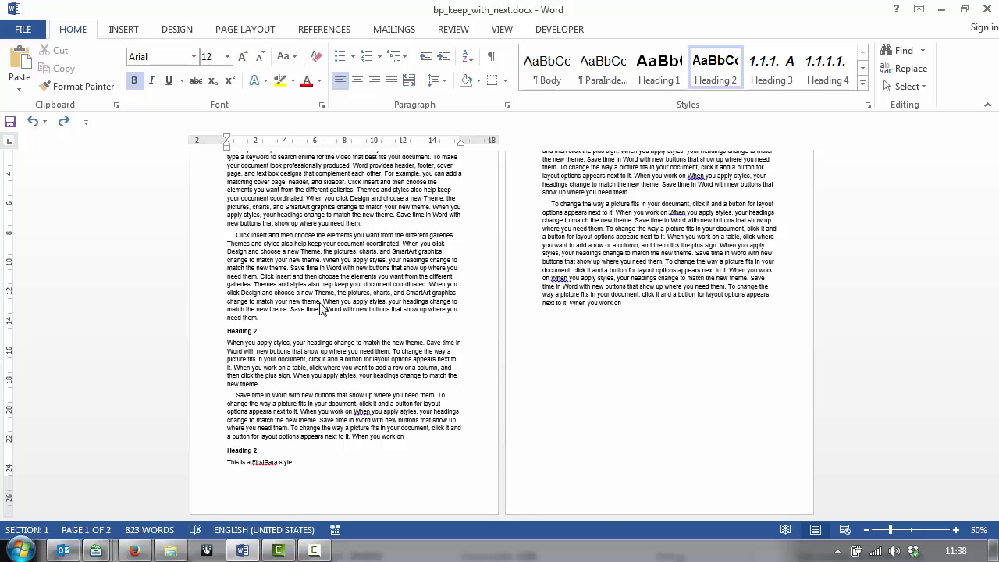
Display the Apply Styles pane for the "This is a FirstPara style." line and move the pane over page two
scroll(326, 305, "up", 3)
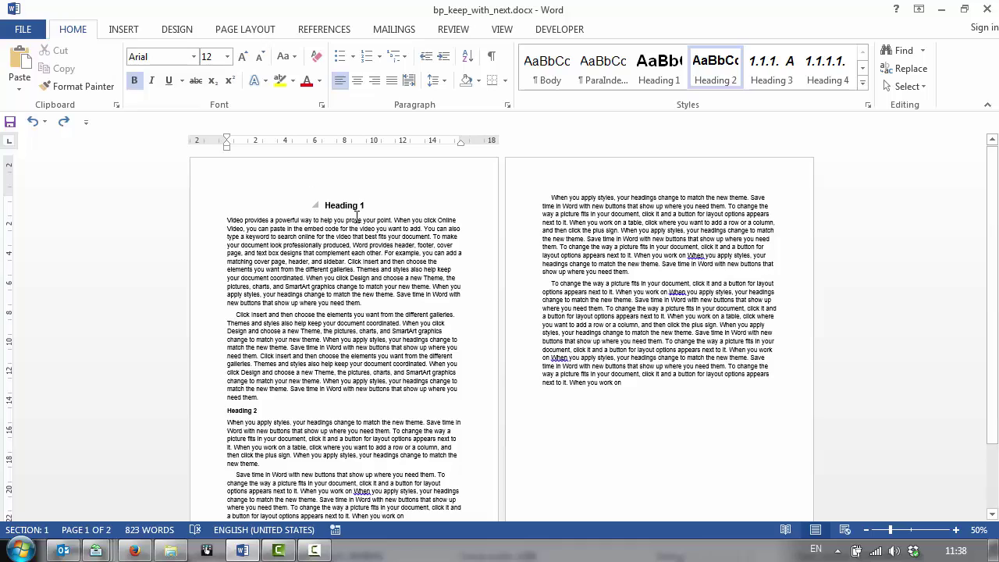
scroll(259, 332, "down", 3)
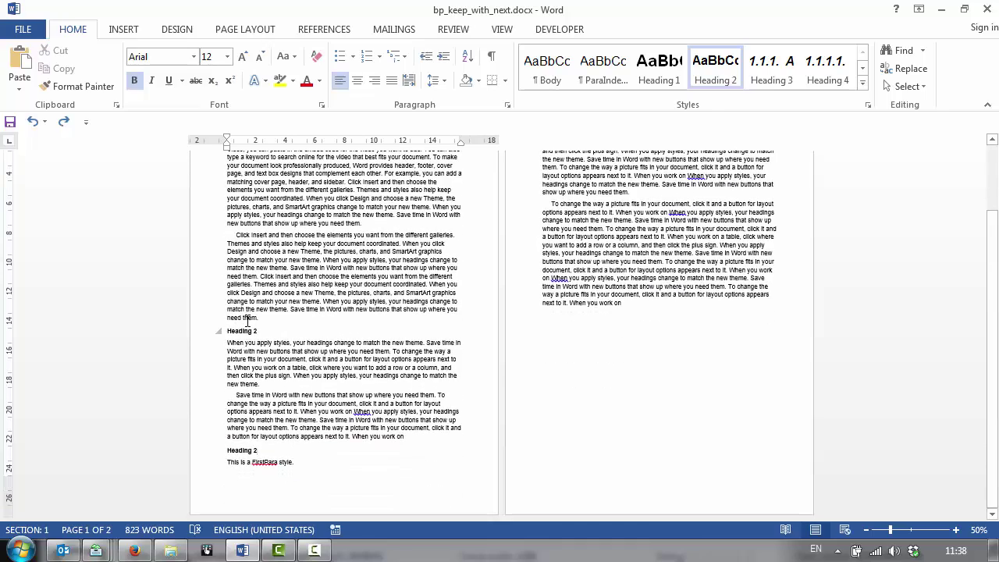
scroll(306, 439, "up", 3)
scroll(269, 451, "down", 3)
left_click(269, 452)
left_click(280, 463)
key("ctrl+shift+s")
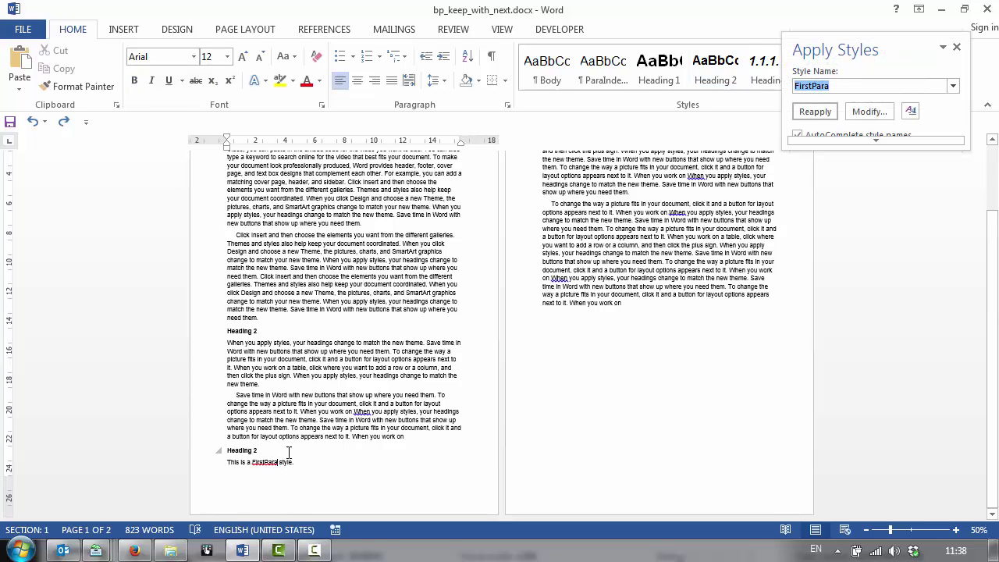
left_click_drag(794, 49, 791, 169)
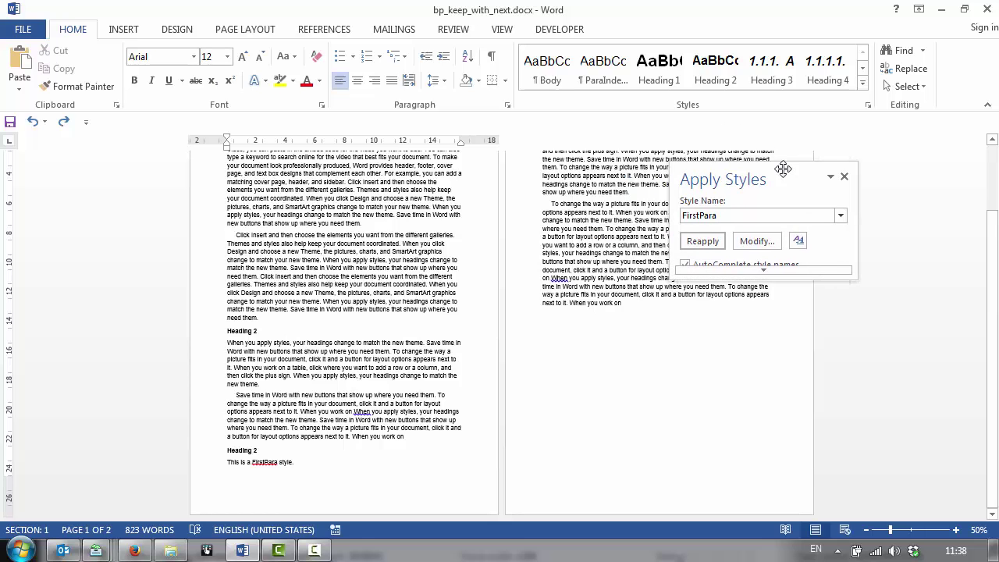
Check the styles of the page-two text and the paragraphs below both Heading 2 lines, keeping the Apply Styles pane clear of the text
left_click(558, 219)
scroll(558, 218, "up", 3)
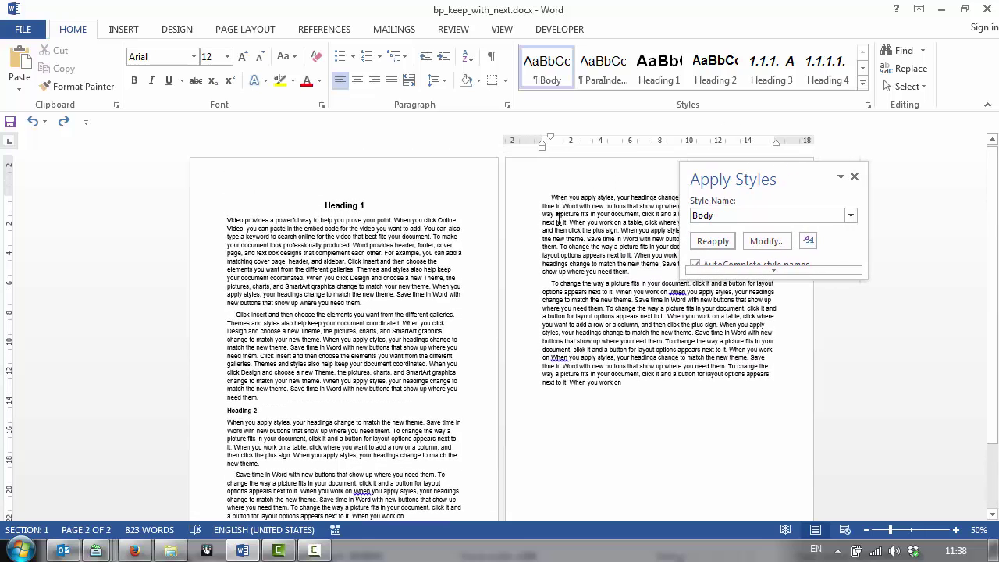
left_click_drag(744, 177, 803, 170)
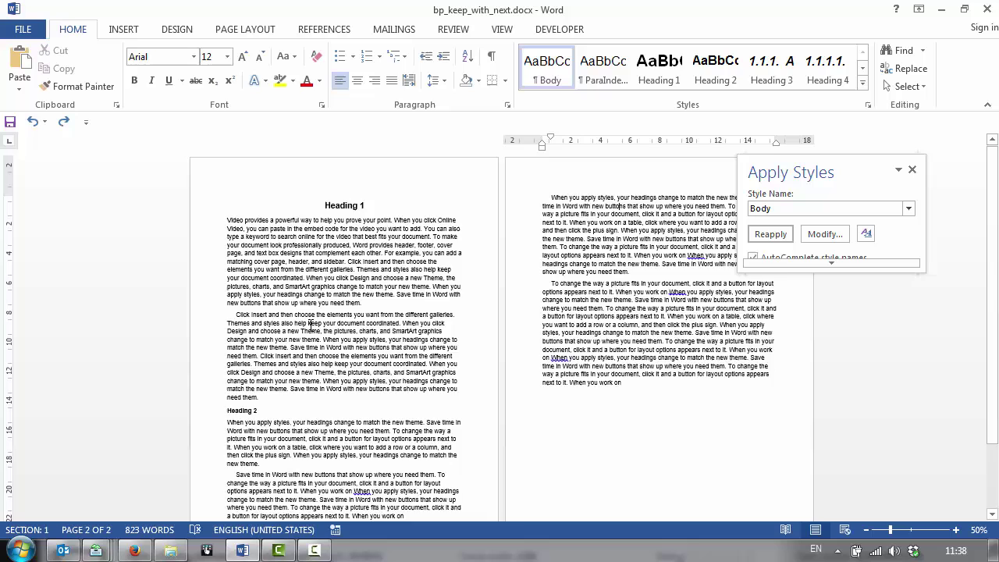
scroll(310, 324, "down", 3)
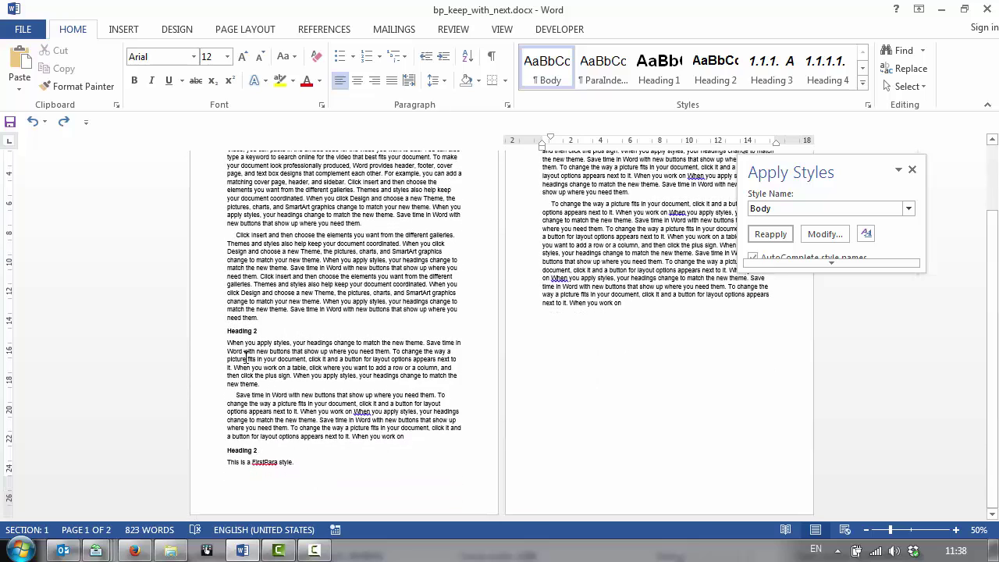
left_click(244, 399)
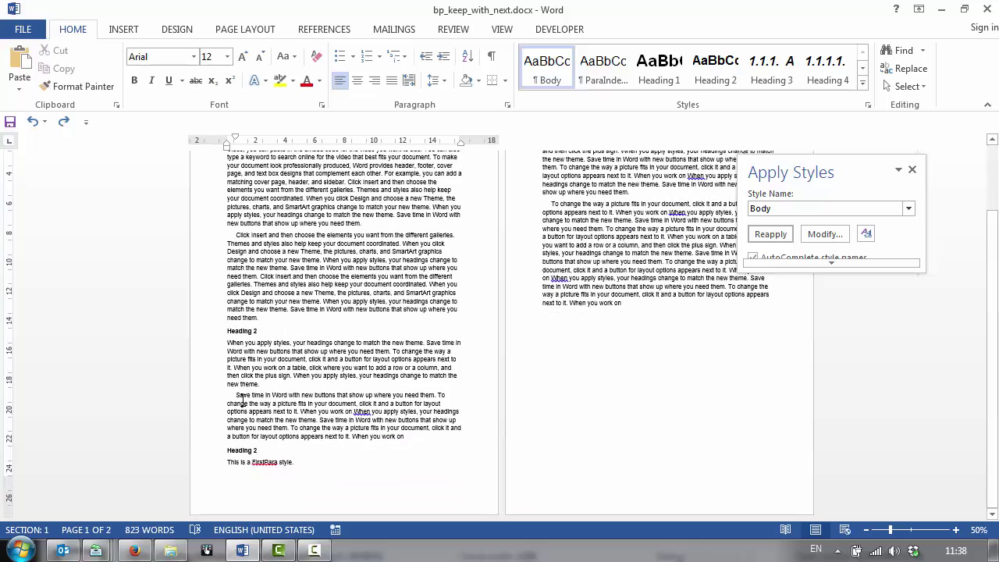
left_click(244, 347)
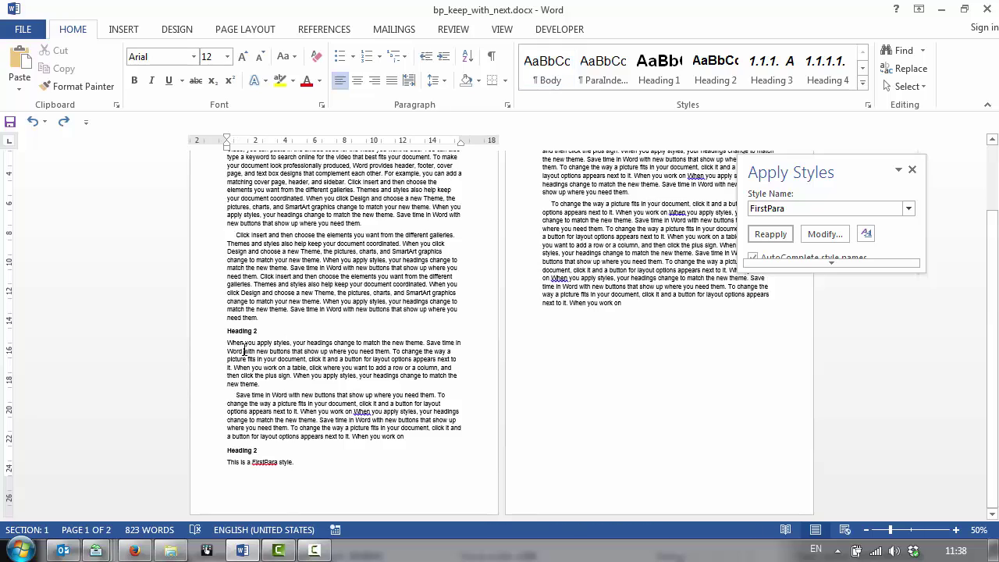
left_click(279, 421)
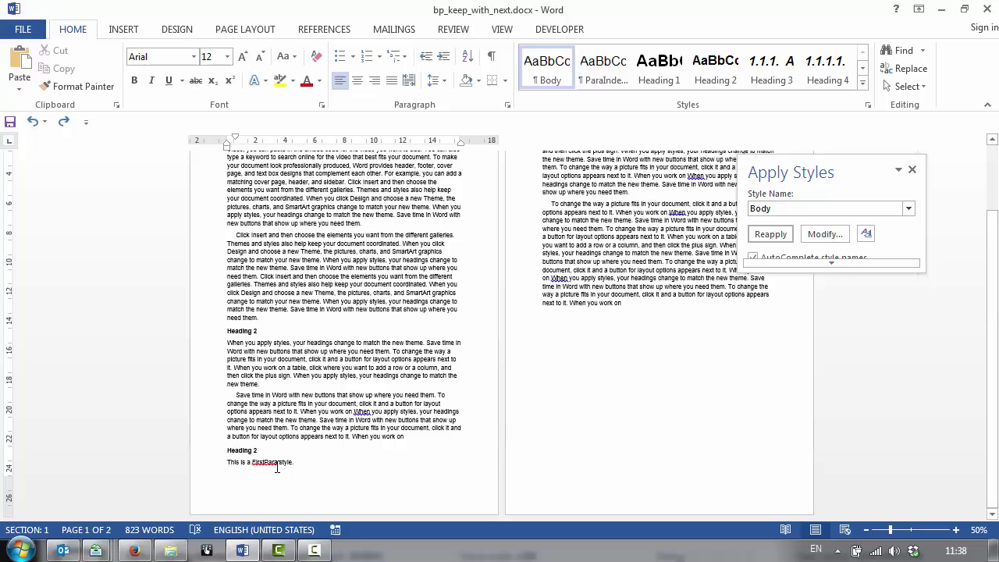
left_click(278, 463)
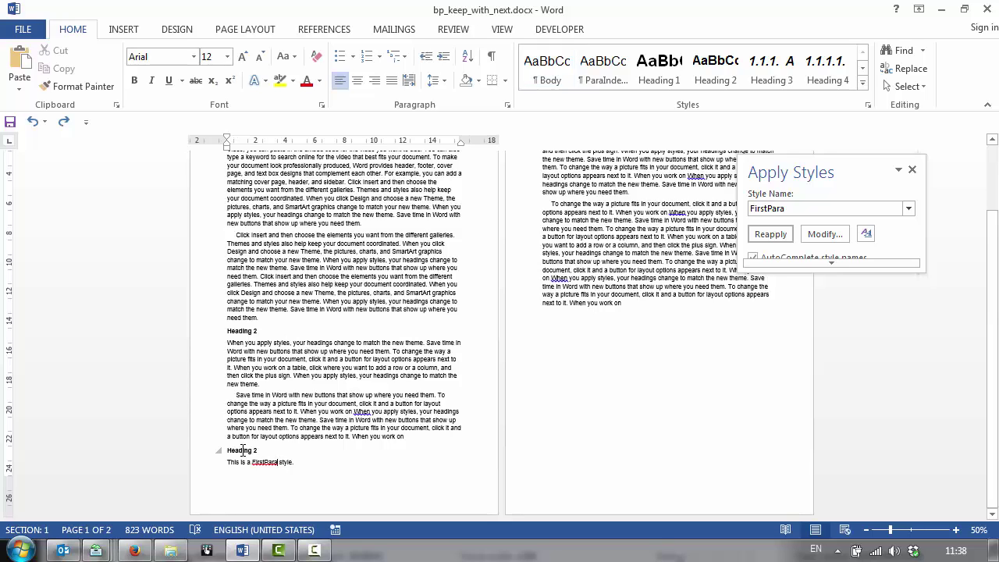
Review the Line and Page Breaks pagination options of the last Heading 2 on page one without changing them
left_click(242, 450)
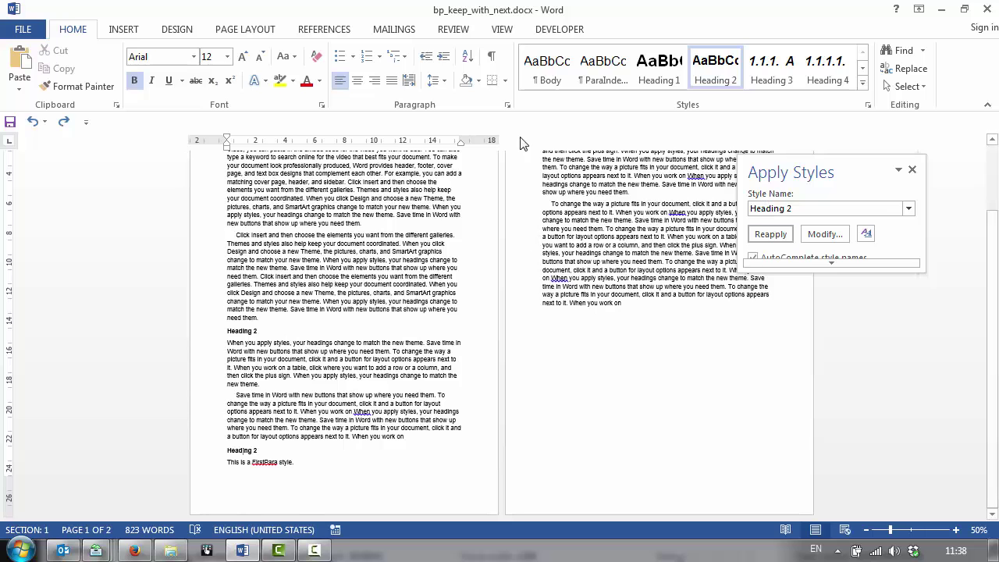
left_click(507, 104)
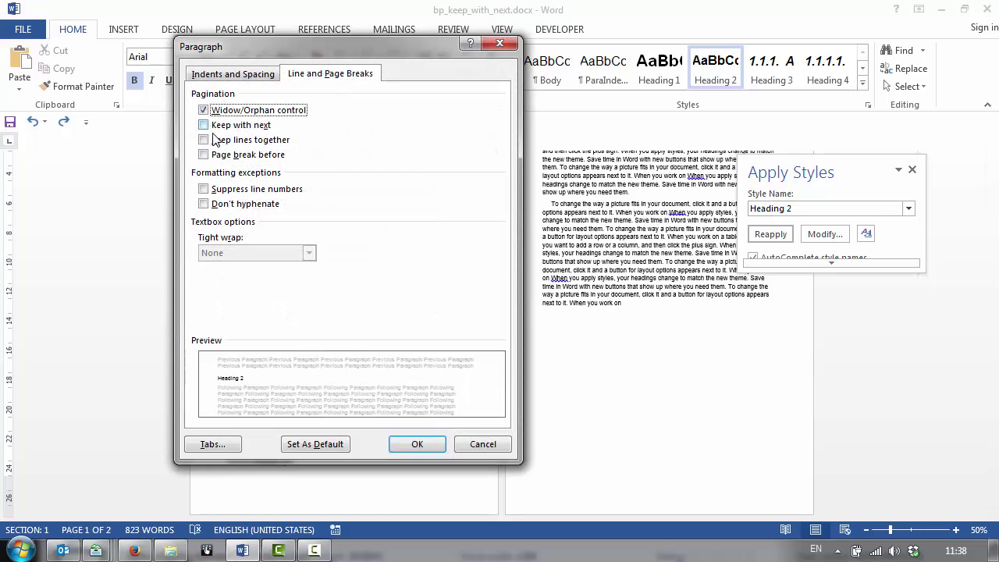
left_click(483, 443)
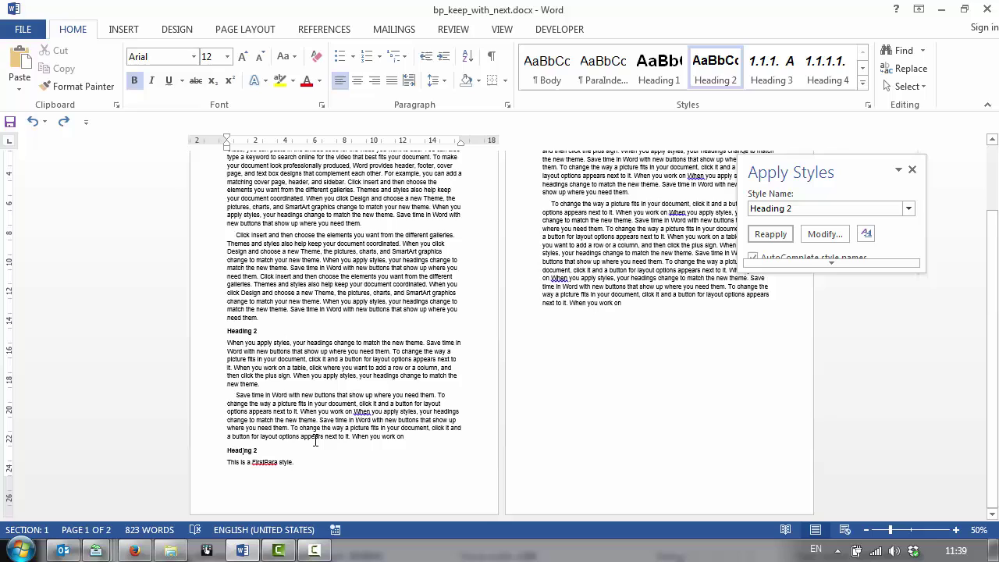
Delete the line "This is a FirstPara style." below the last Heading 2 and review the text on both pages
left_click(195, 464)
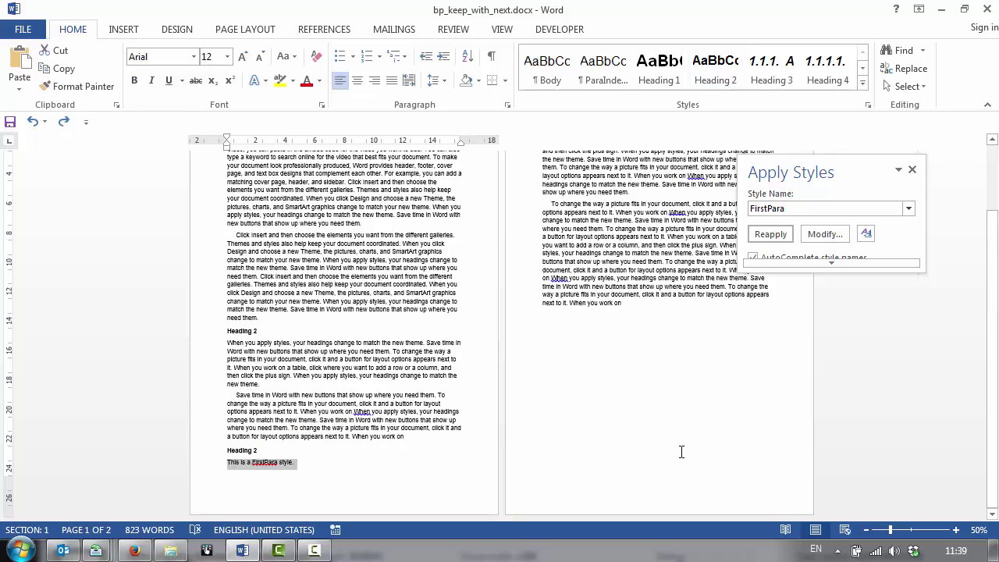
key("Delete")
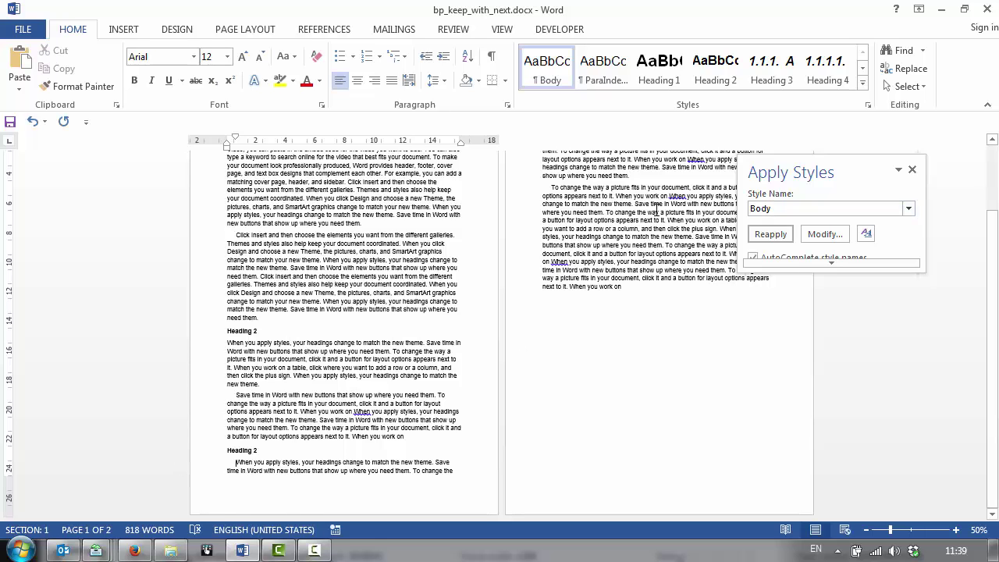
scroll(648, 159, "up", 2)
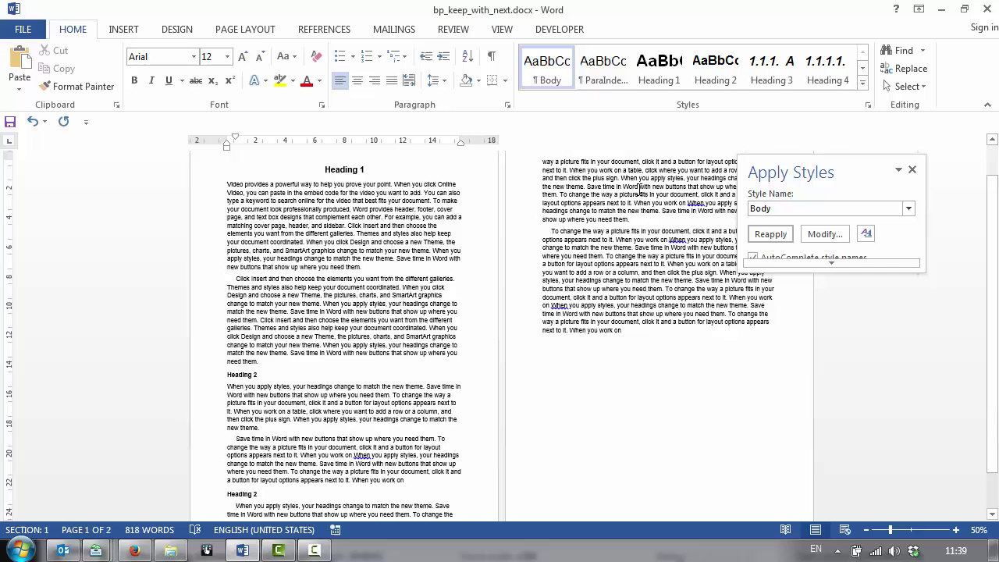
scroll(556, 218, "up", 2)
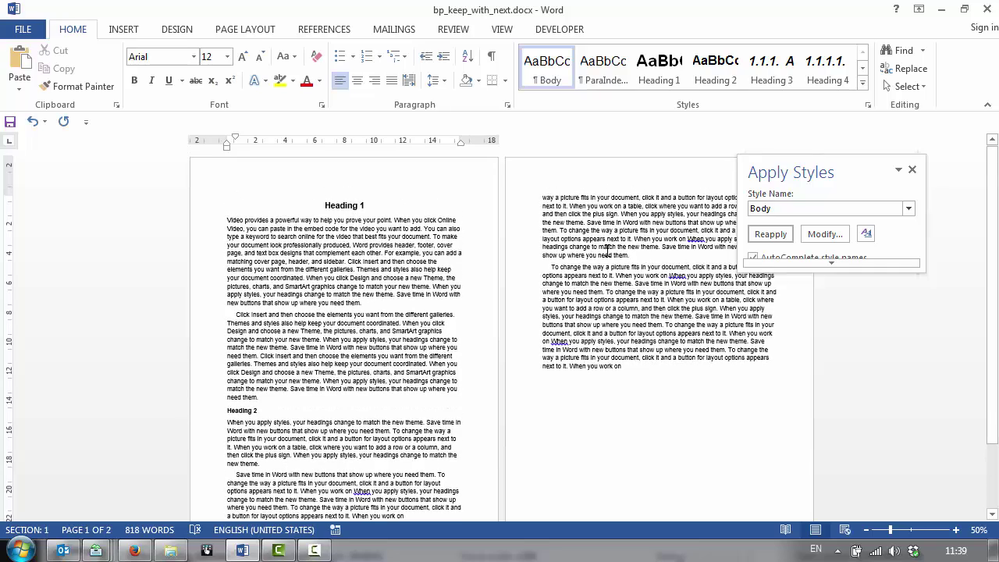
Apply the FirstPara style to the paragraph directly after the last Heading 2, then return to that heading
scroll(570, 295, "down", 4)
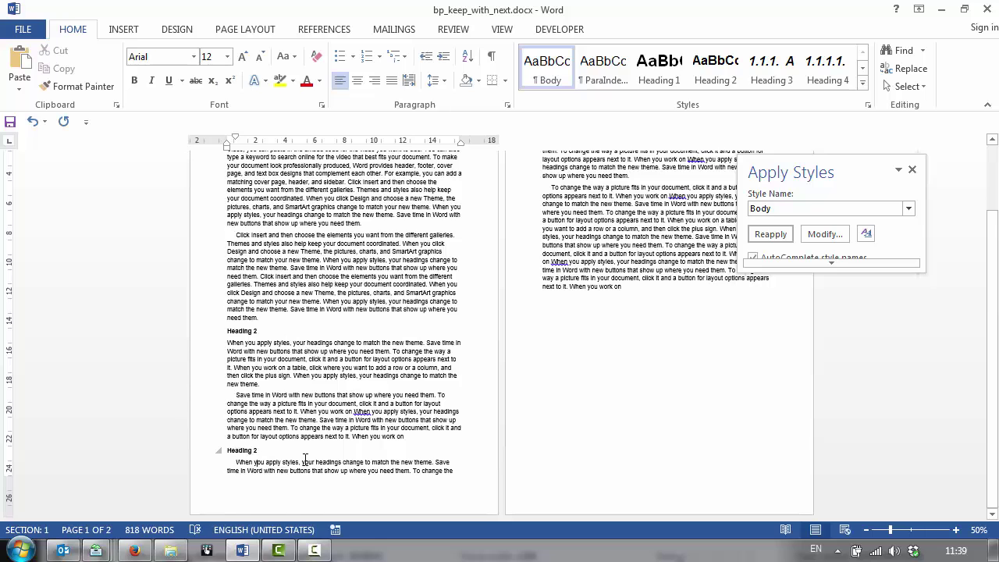
key("ctrl+y")
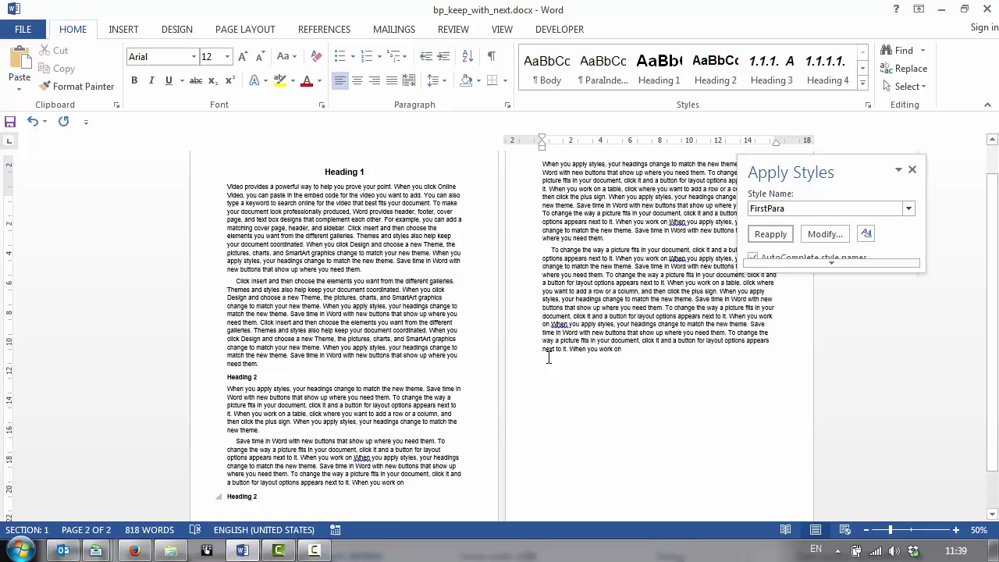
scroll(261, 463, "down", 1)
left_click(271, 457)
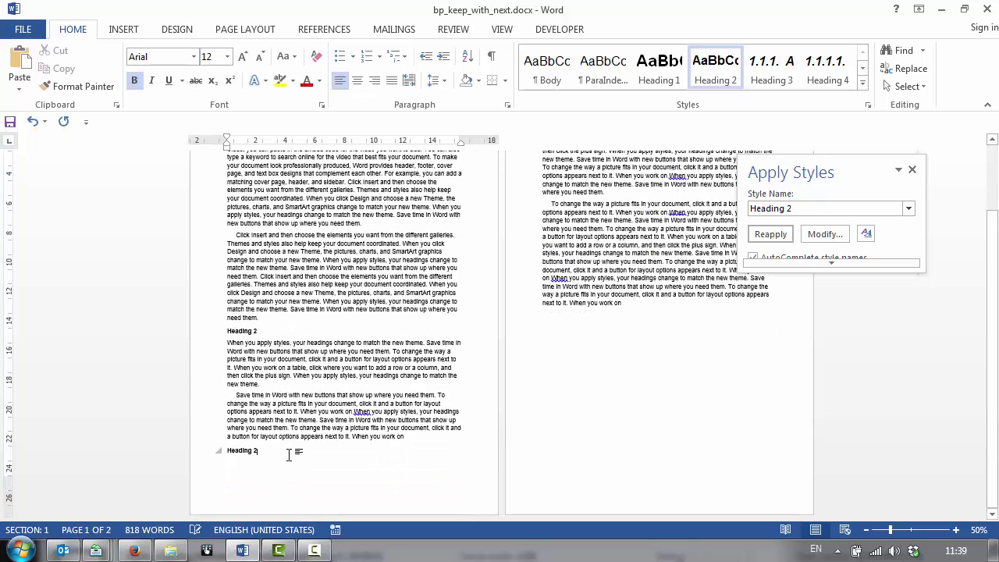
Examine the first paragraph on page two in relation to the last Heading 2 on page one
key("ctrl+z")
key("ctrl+z")
key("ctrl+z")
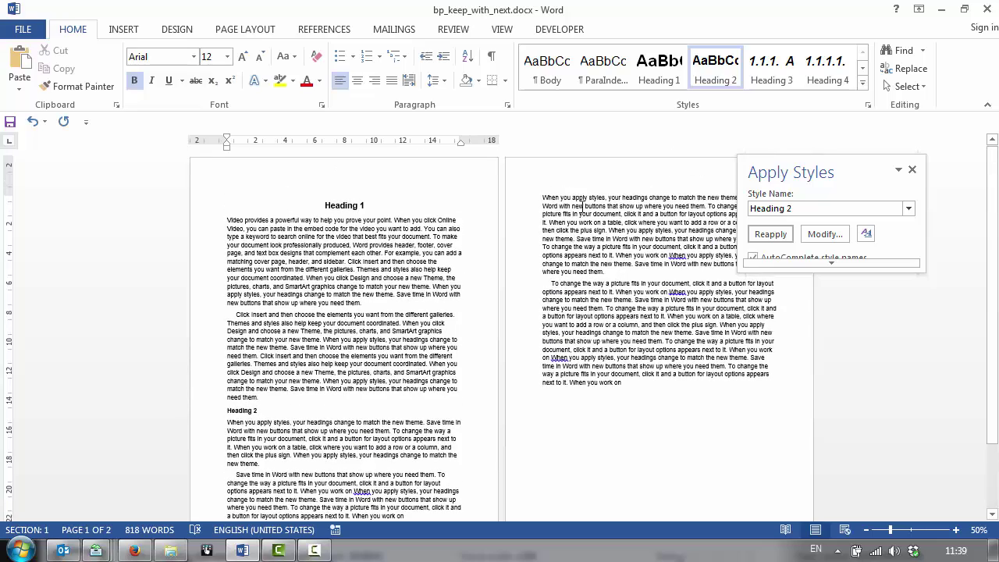
left_click_drag(542, 205, 591, 240)
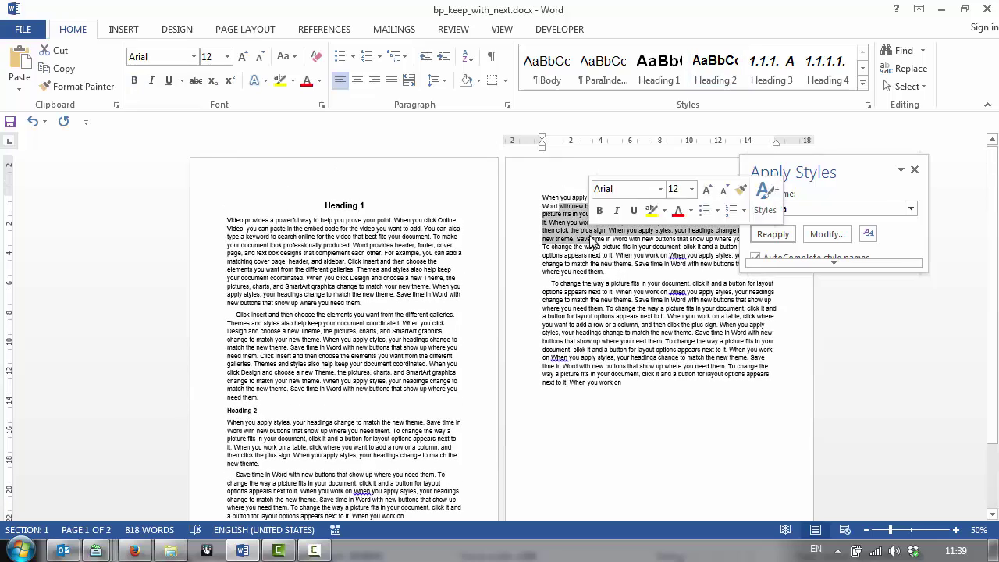
left_click(592, 241)
scroll(246, 452, "down", 2)
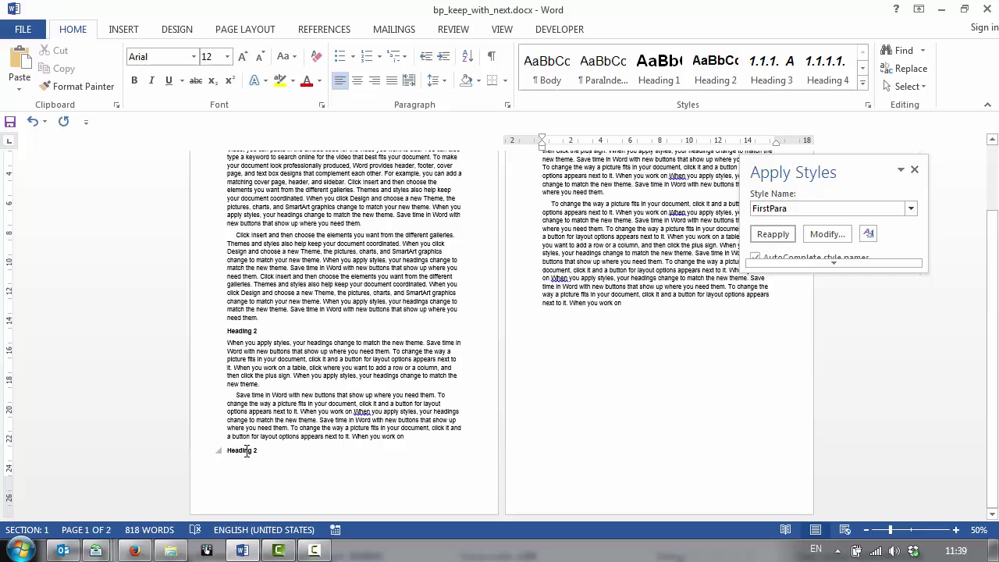
Delete the body paragraph directly above the last Heading 2, beginning "Save time in Word with new buttons"
left_click(247, 452)
double_click(192, 427)
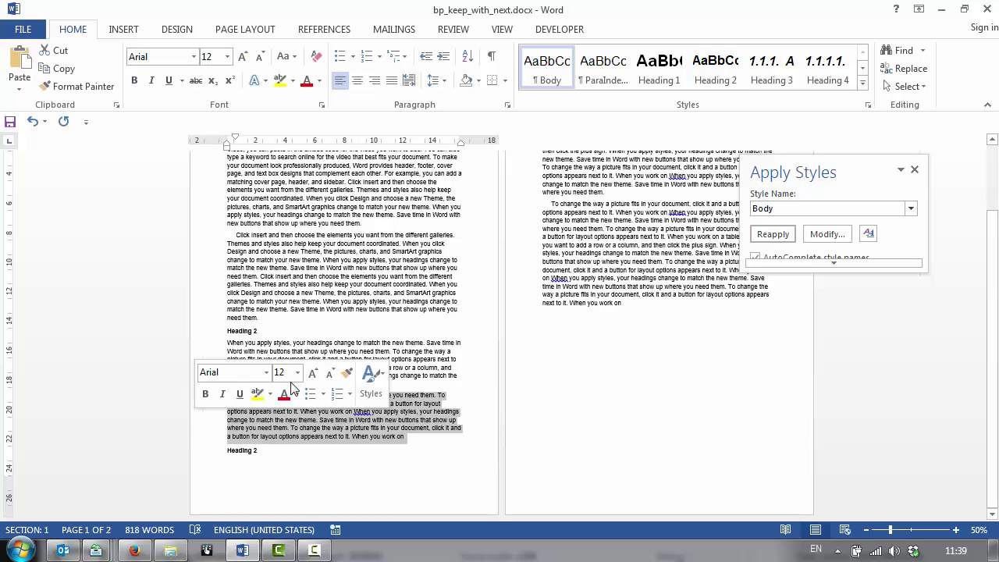
key("Delete")
Join the two paragraphs on page two into one by removing the paragraph break between them
scroll(292, 388, "up", 2)
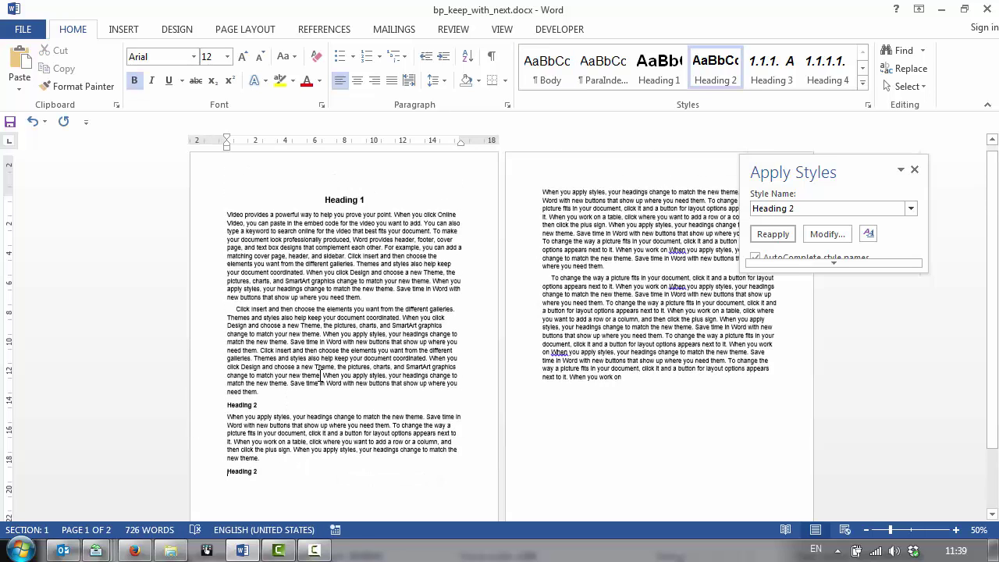
left_click(628, 272)
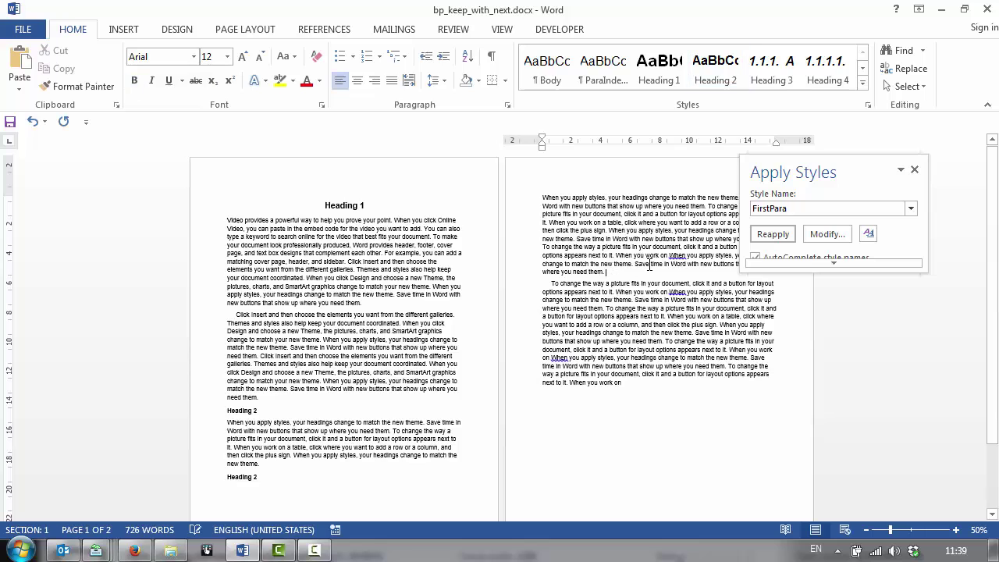
key("Delete")
scroll(440, 317, "down", 1)
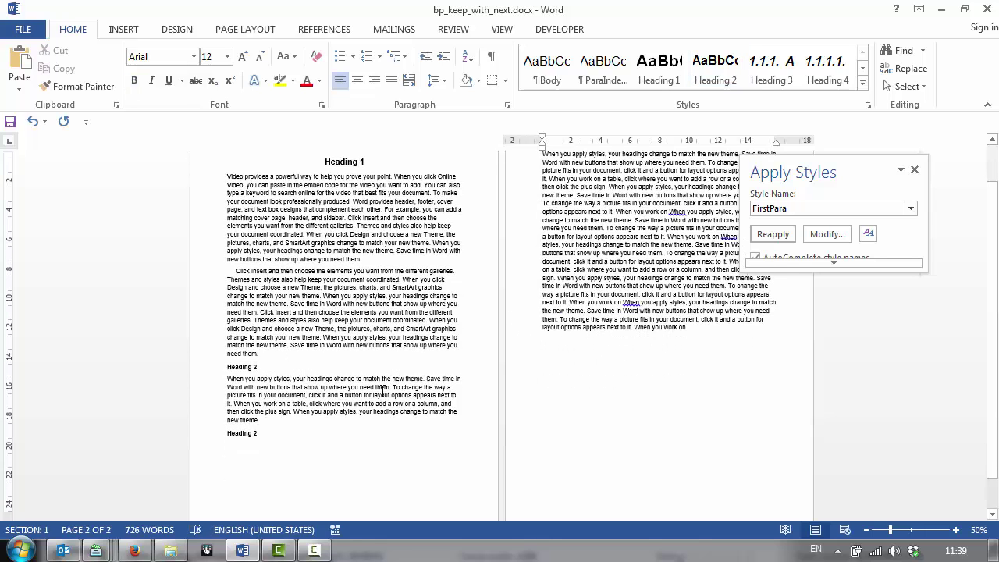
Delete the paragraph between the two Heading 2 lines and remove the second of those headings
double_click(194, 409)
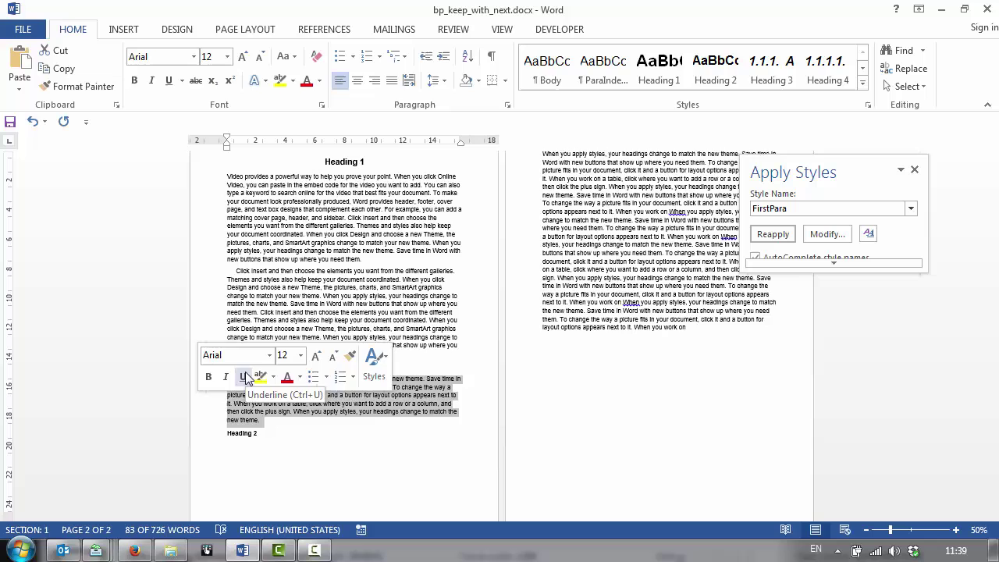
key("Delete")
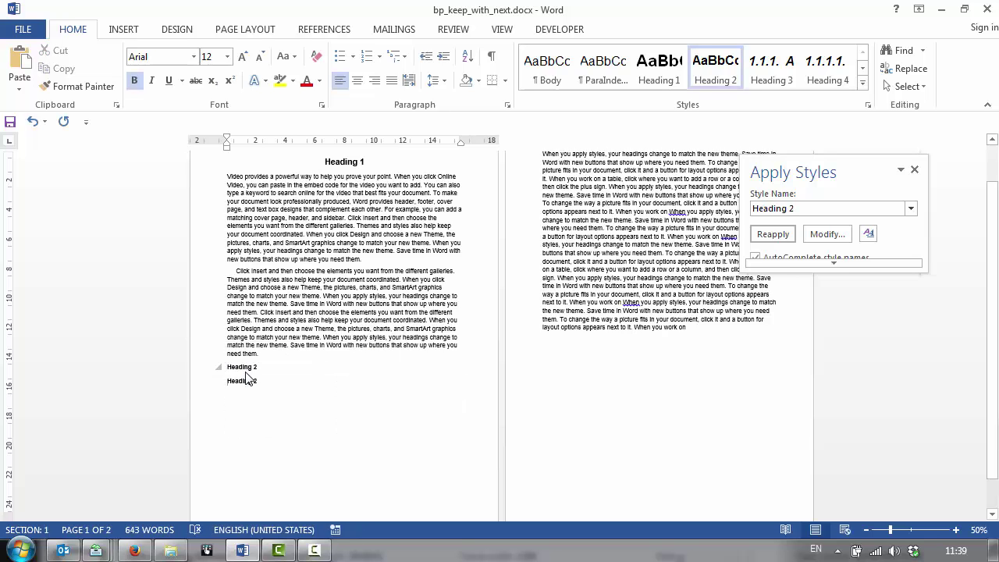
triple_click(248, 378)
key("Delete")
scroll(265, 355, "up", 1)
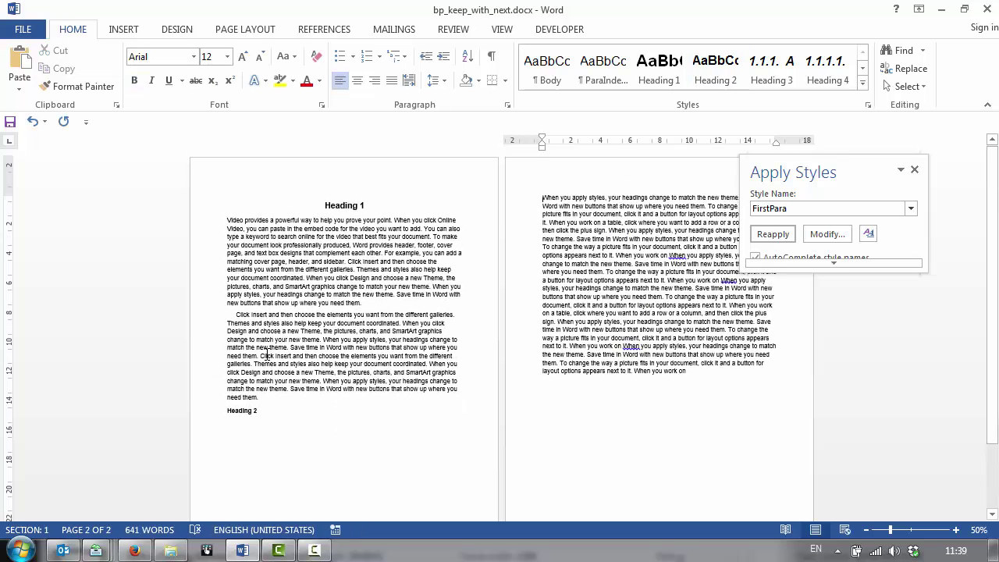
Examine the space below the remaining Heading 2 on page one and place the cursor in that heading
scroll(303, 351, "down", 1)
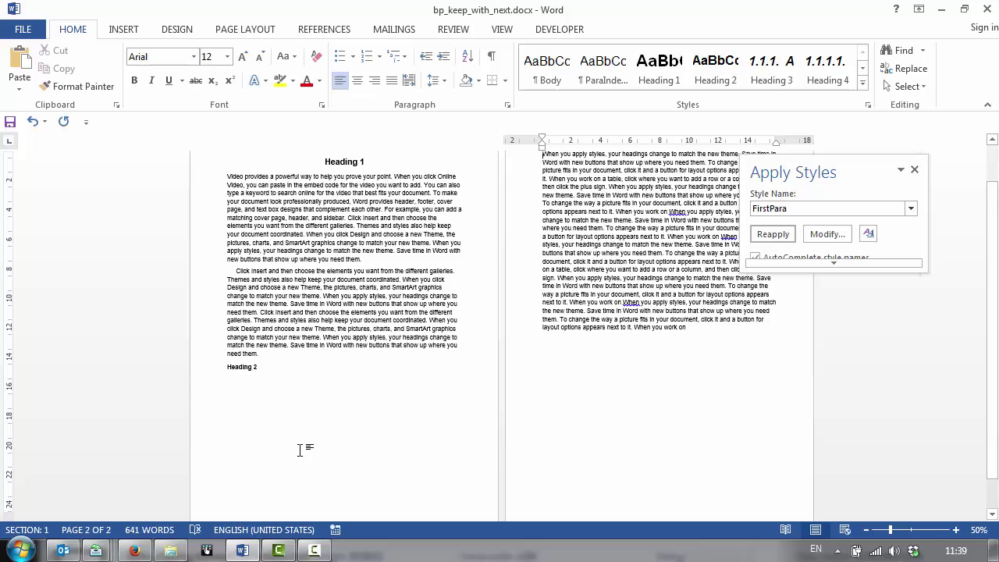
scroll(302, 456, "down", 1)
scroll(320, 444, "up", 1)
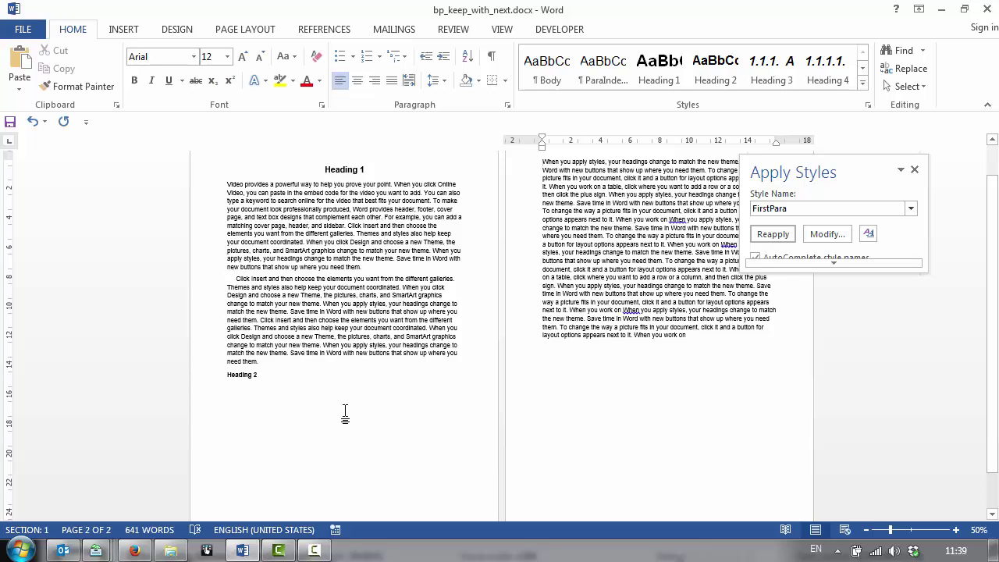
scroll(346, 412, "down", 1)
scroll(390, 320, "up", 2)
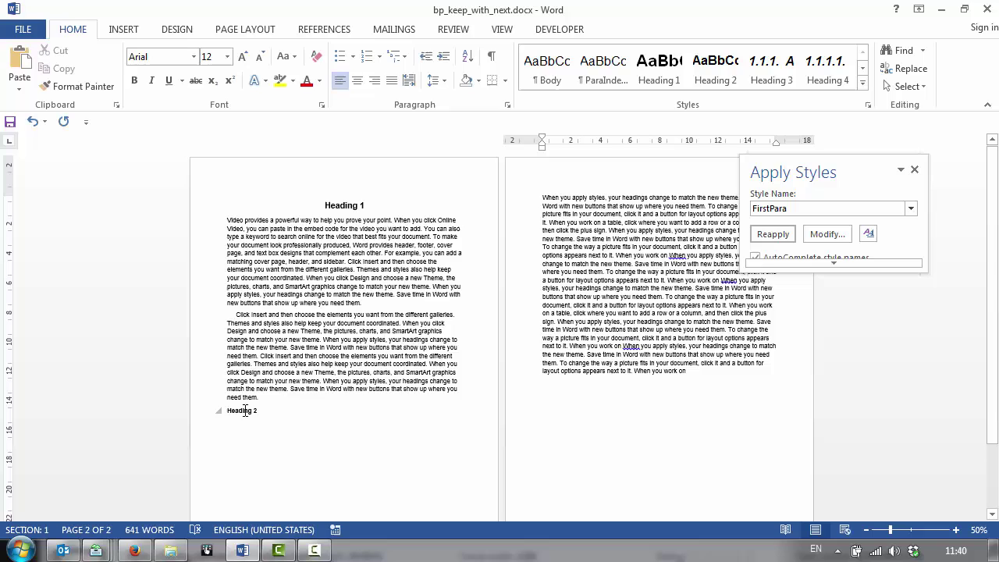
left_click(244, 411)
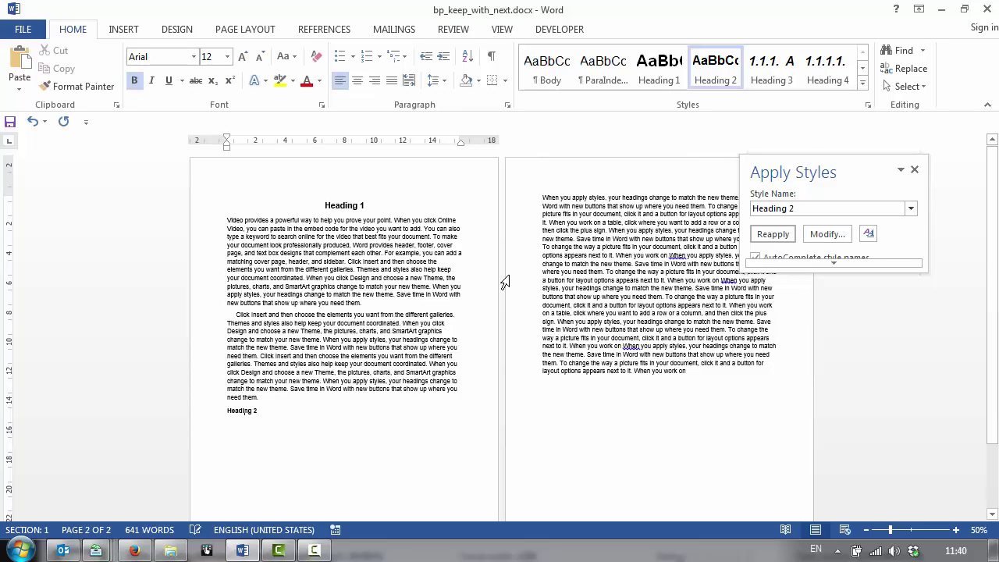
Modify the Heading 2 style's paragraph format to turn on Keep with next
right_click(721, 71)
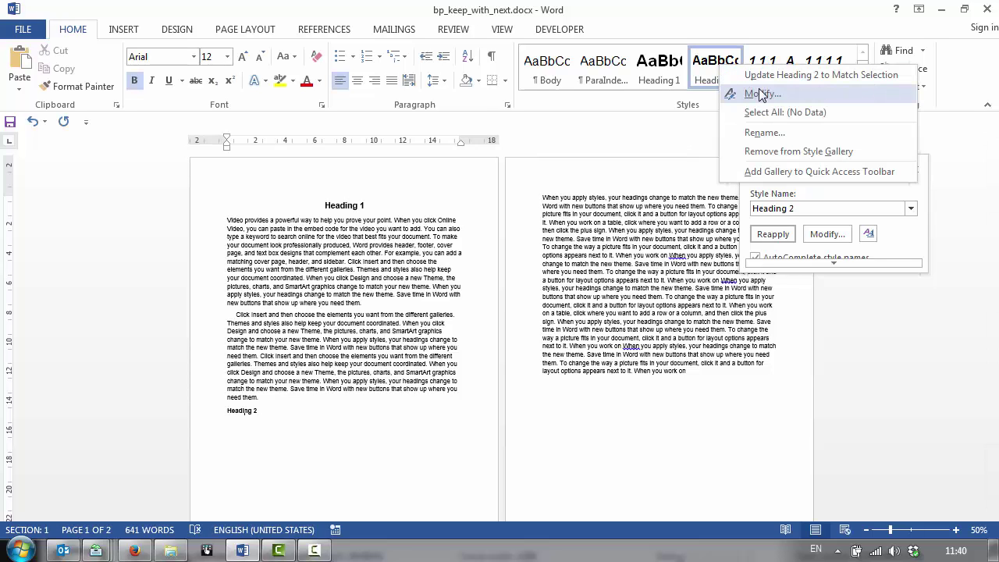
left_click(778, 93)
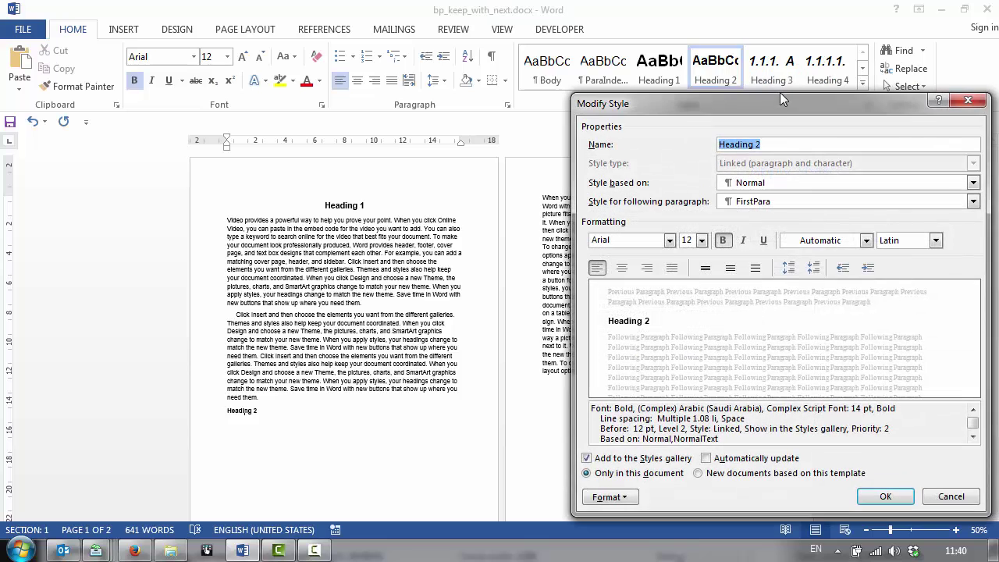
left_click_drag(773, 94, 642, 75)
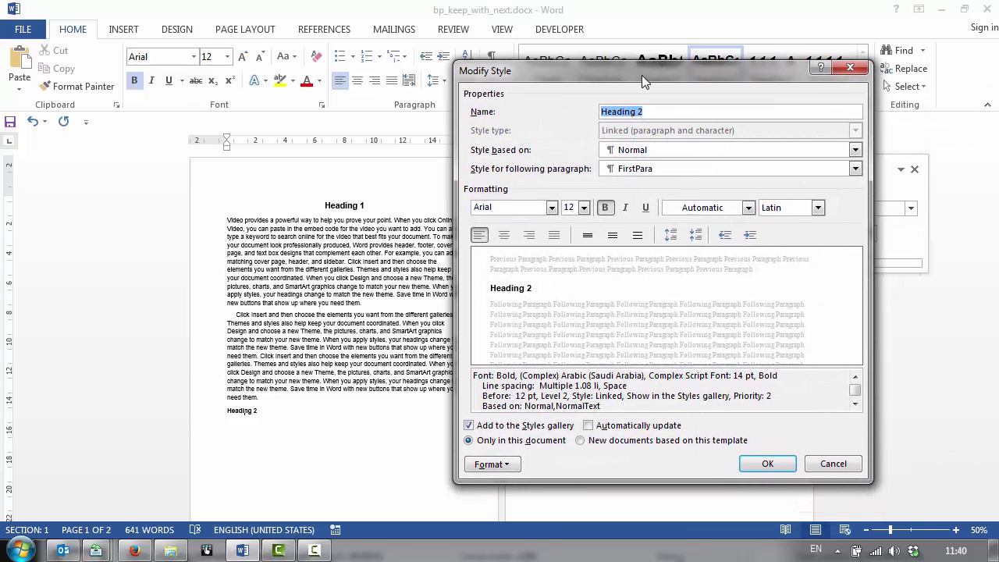
left_click(511, 467)
left_click(514, 320)
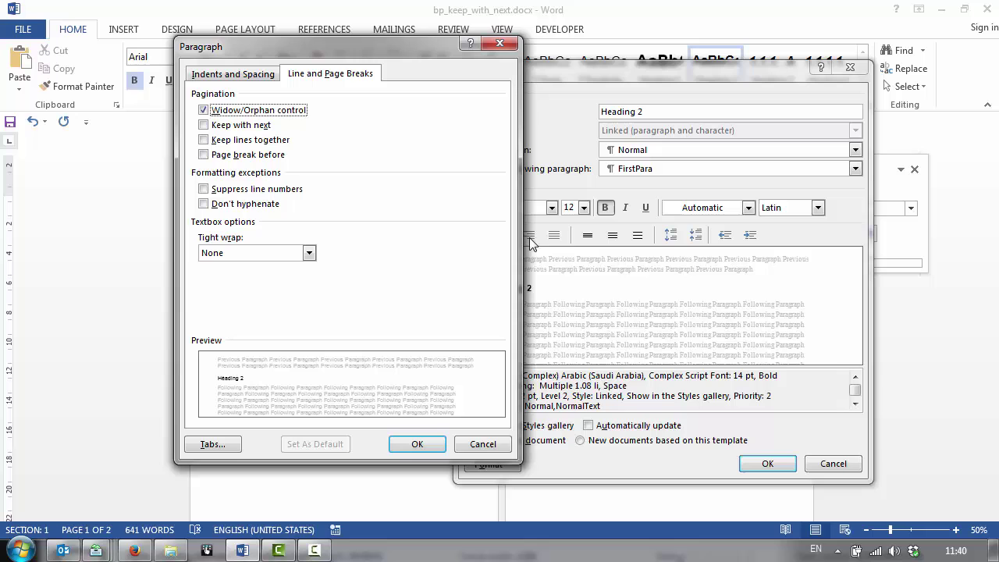
left_click(252, 127)
left_click(417, 443)
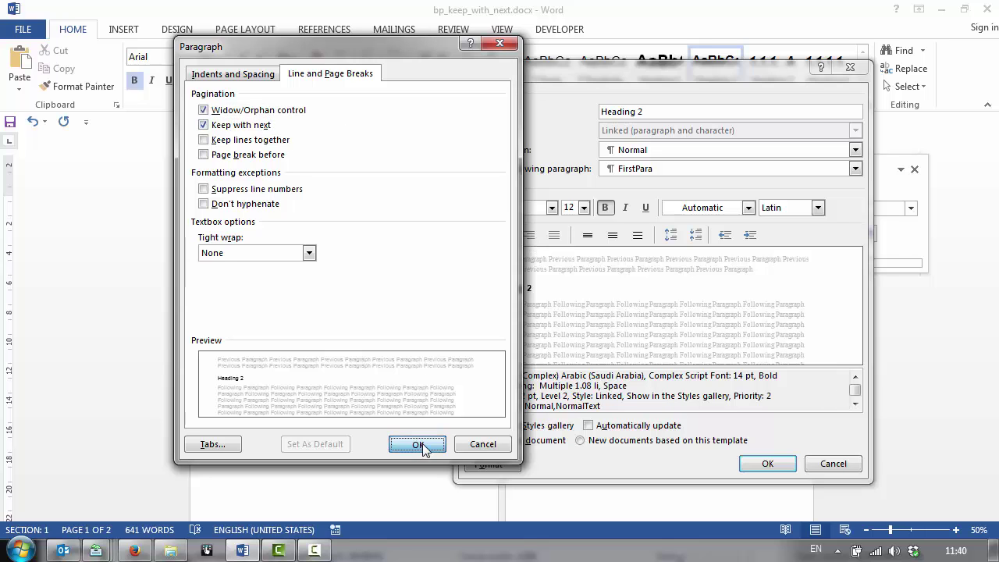
left_click(778, 460)
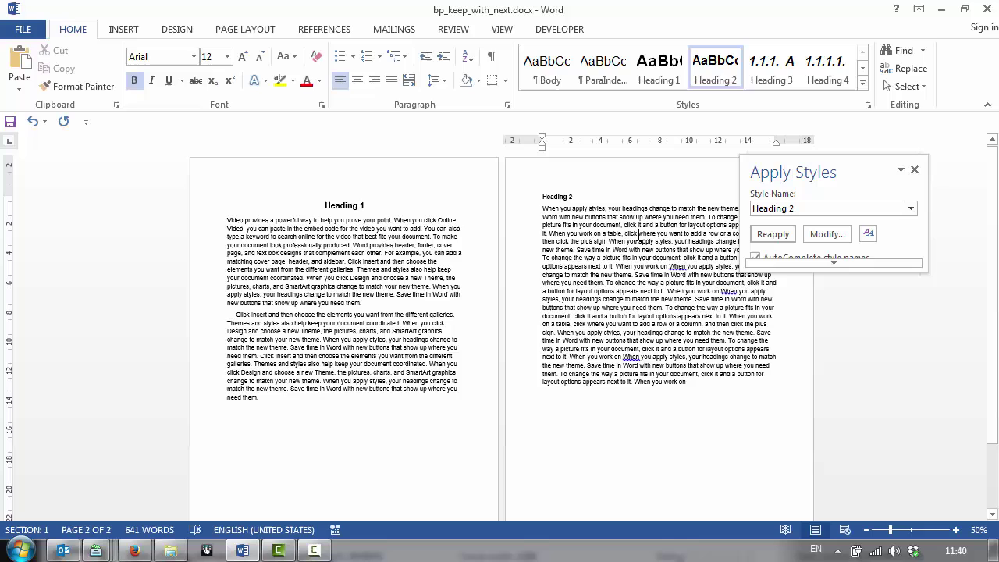
Split the paragraph below Heading 2 before "When you work on" and insert a line "Heading 2" in the Heading 2 style between the two parts
left_click(616, 266)
key("Return")
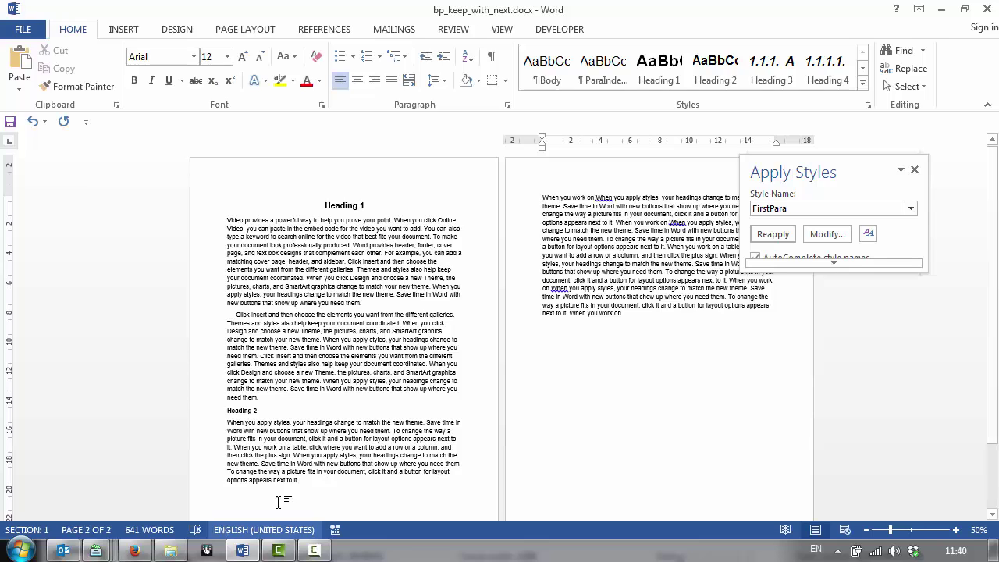
left_click(320, 482)
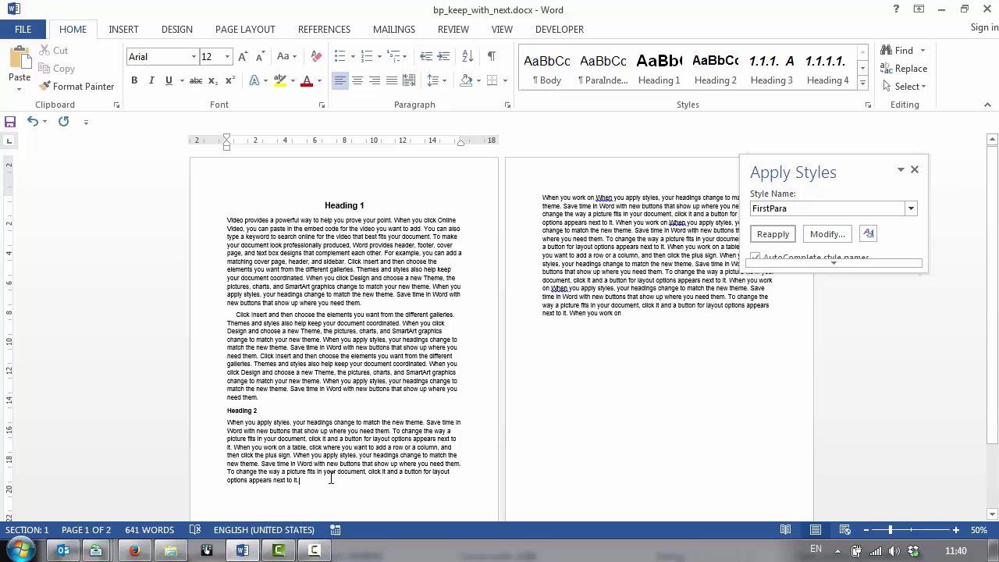
key("Return")
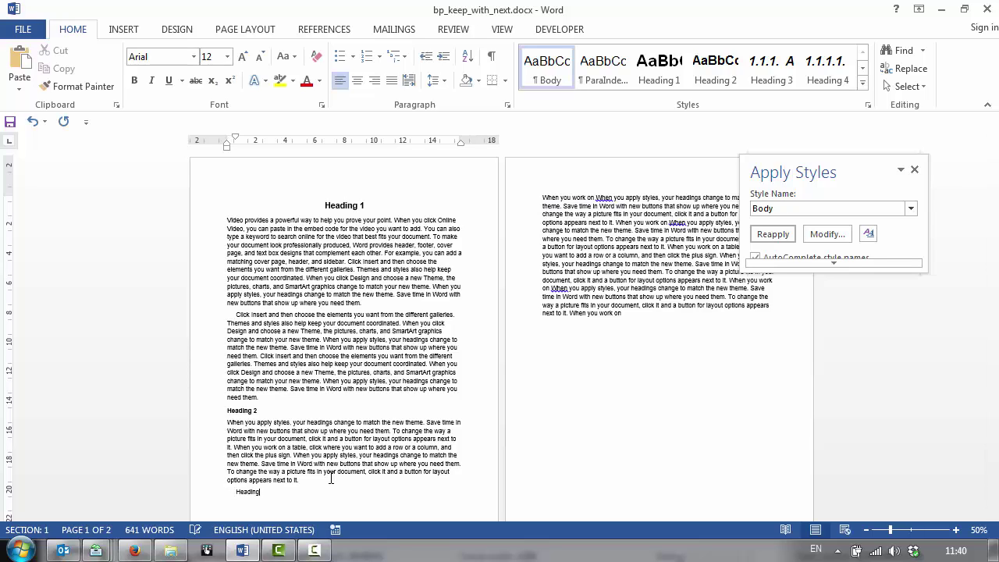
key("ctrl+alt+2")
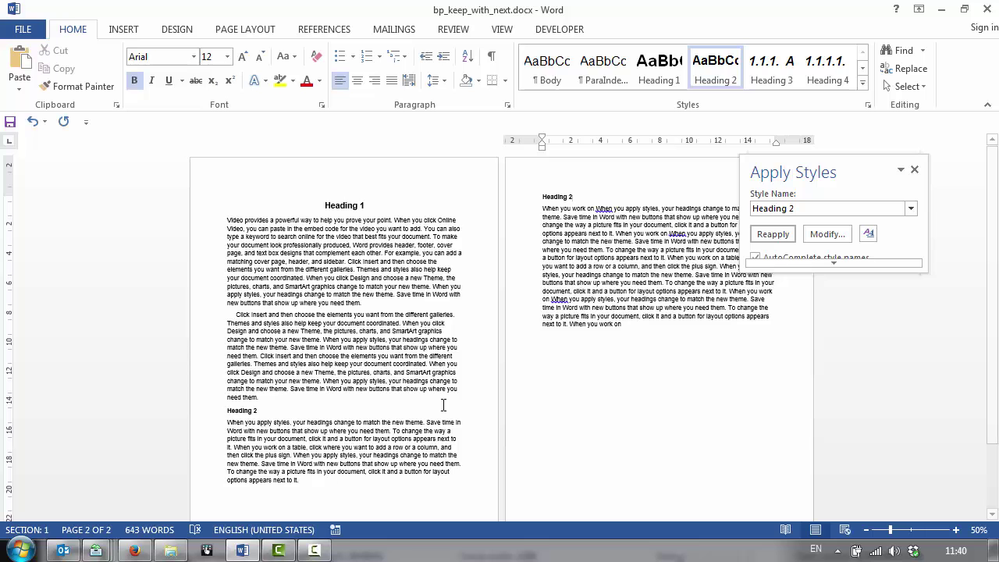
Try the Body style on the paragraph below the second Heading 2 and set it back to FirstPara
left_click_drag(588, 241, 588, 250)
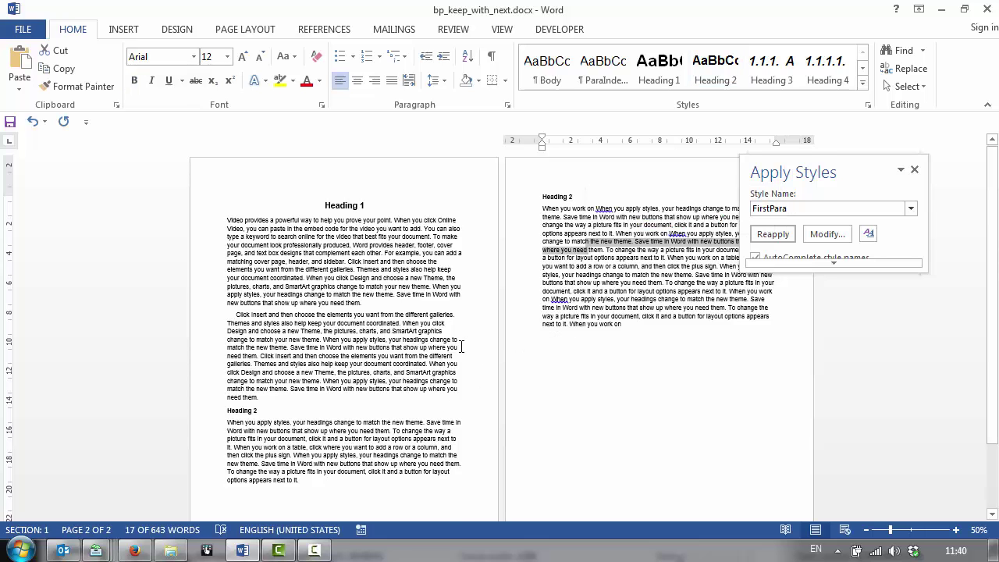
key("ctrl+shift+n")
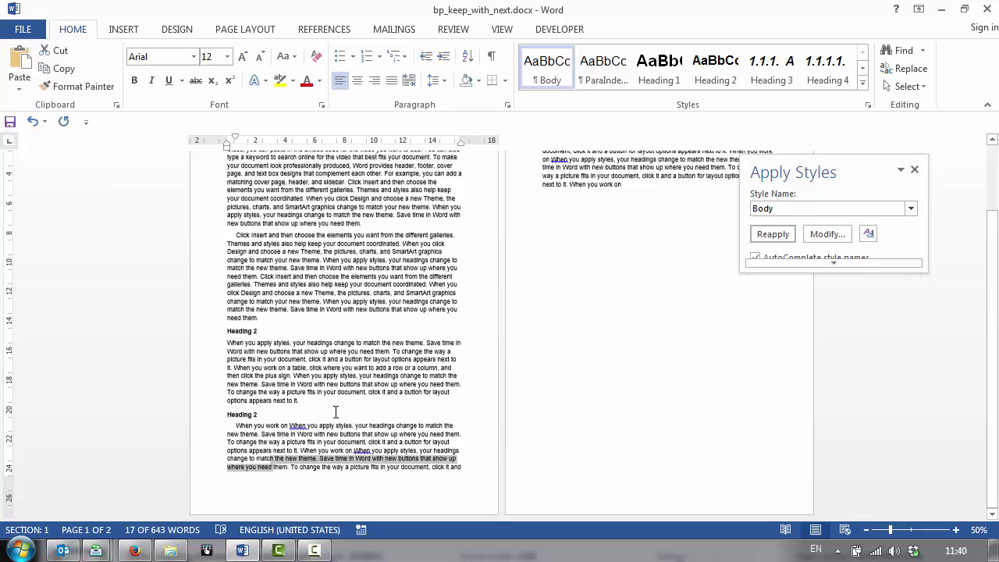
left_click(336, 411)
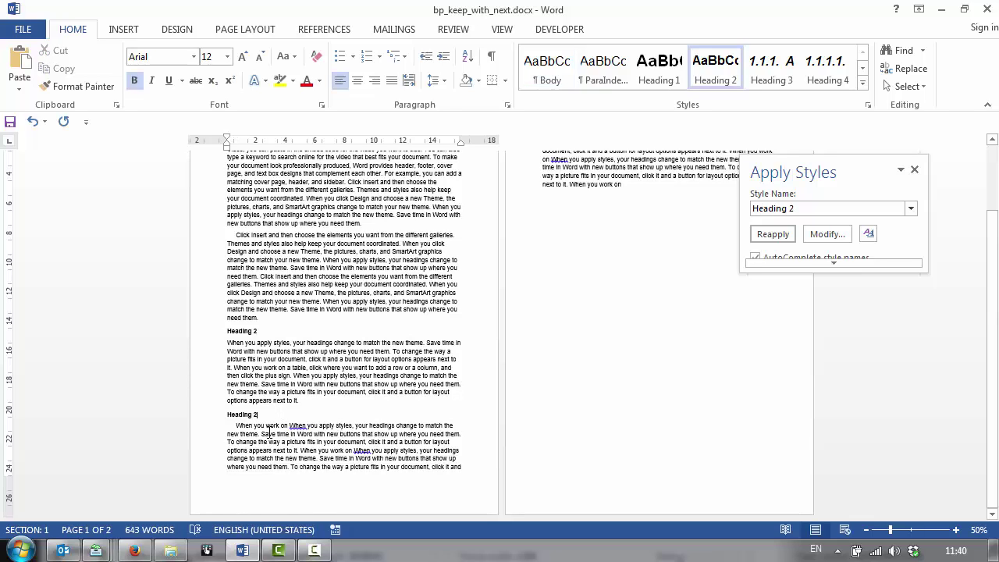
left_click(287, 428)
key("ctrl+alt+f")
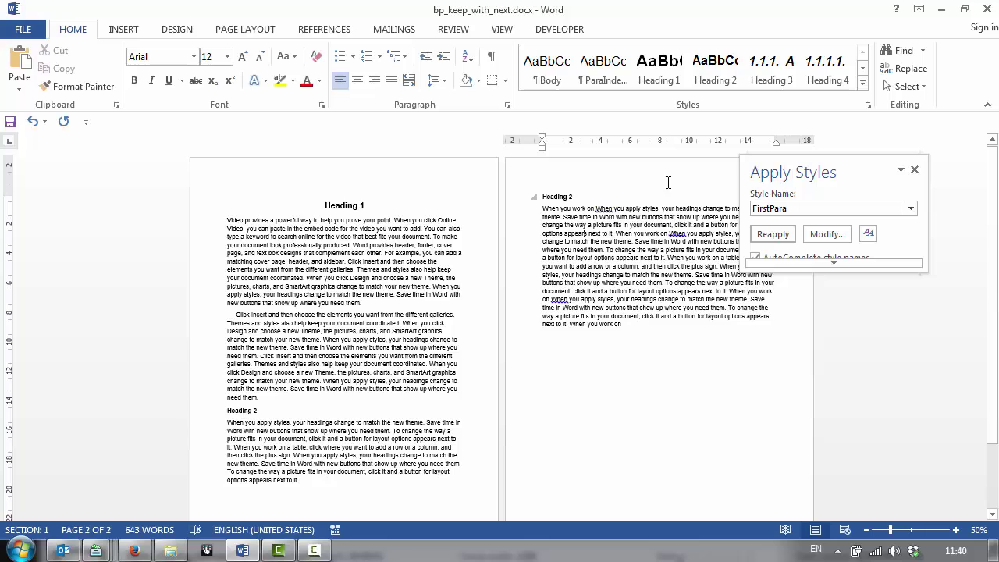
left_click(534, 198)
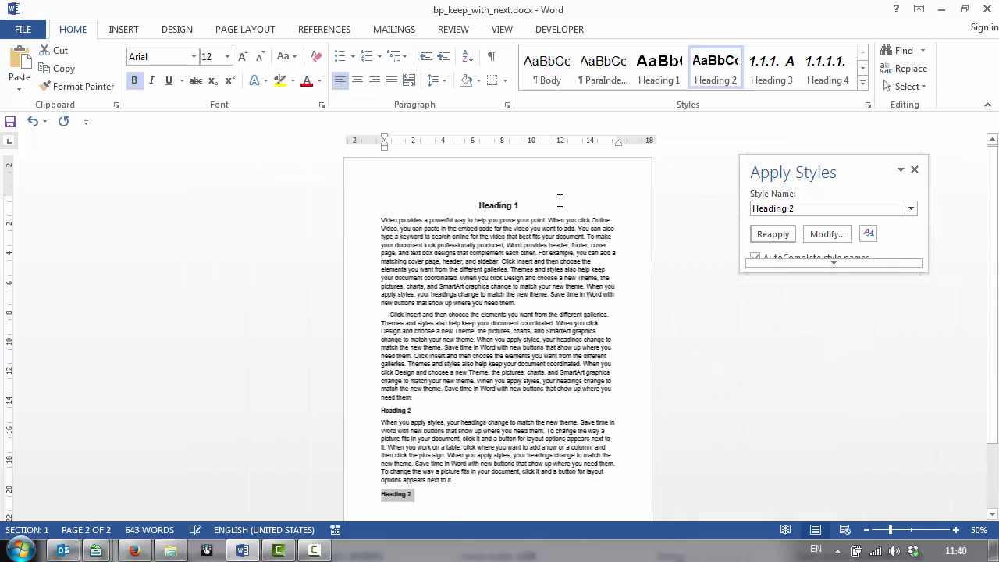
left_click(446, 482)
key("ctrl+z")
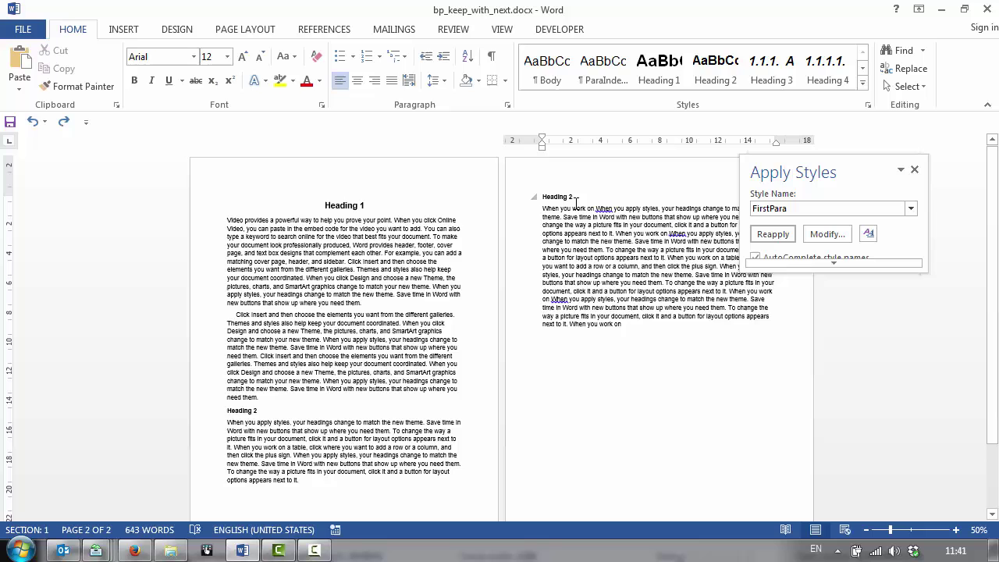
Check the line and page break settings of the Heading 2 on page two, and place the cursor at the end of its following paragraph
left_click(576, 202)
left_click(507, 105)
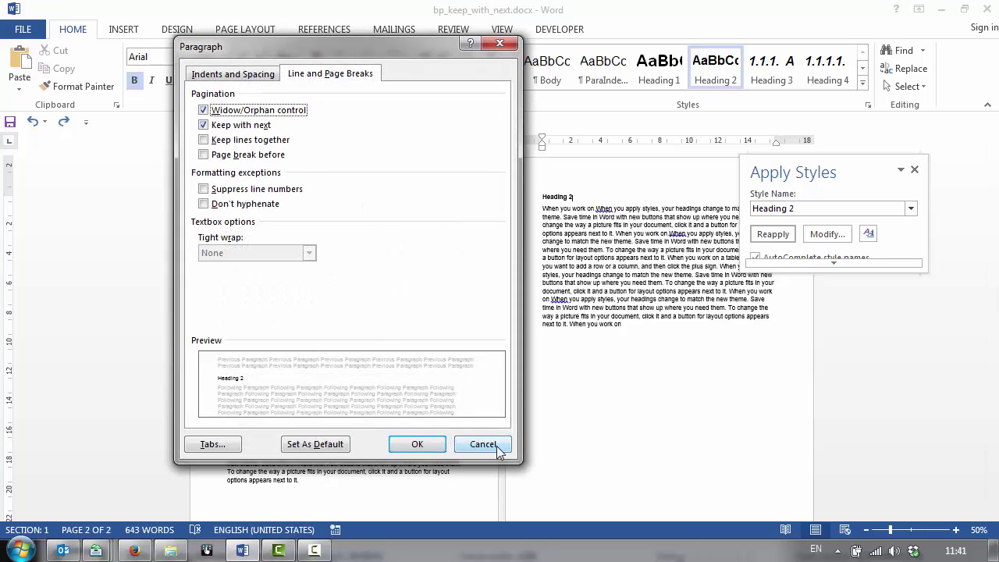
left_click(490, 445)
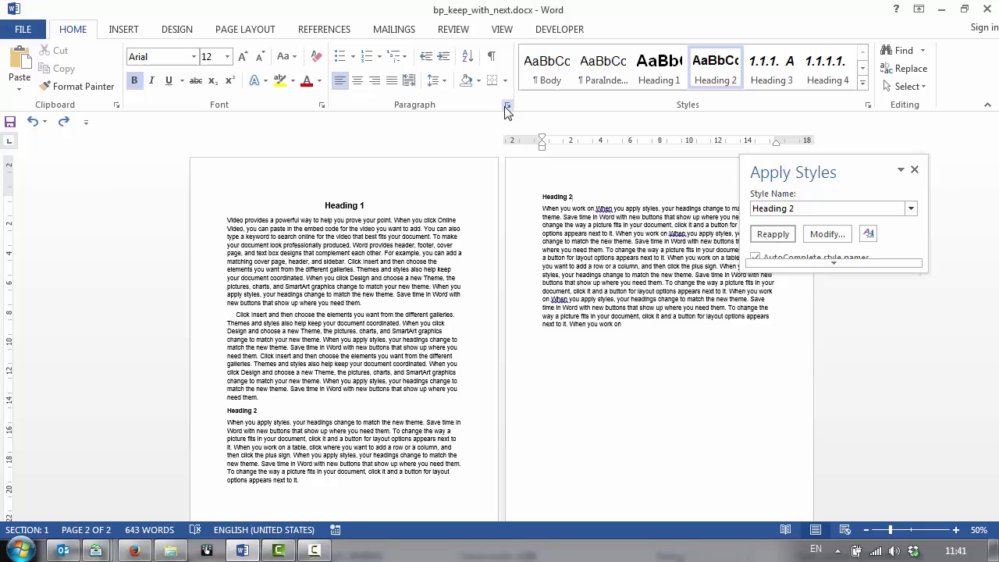
left_click(669, 321)
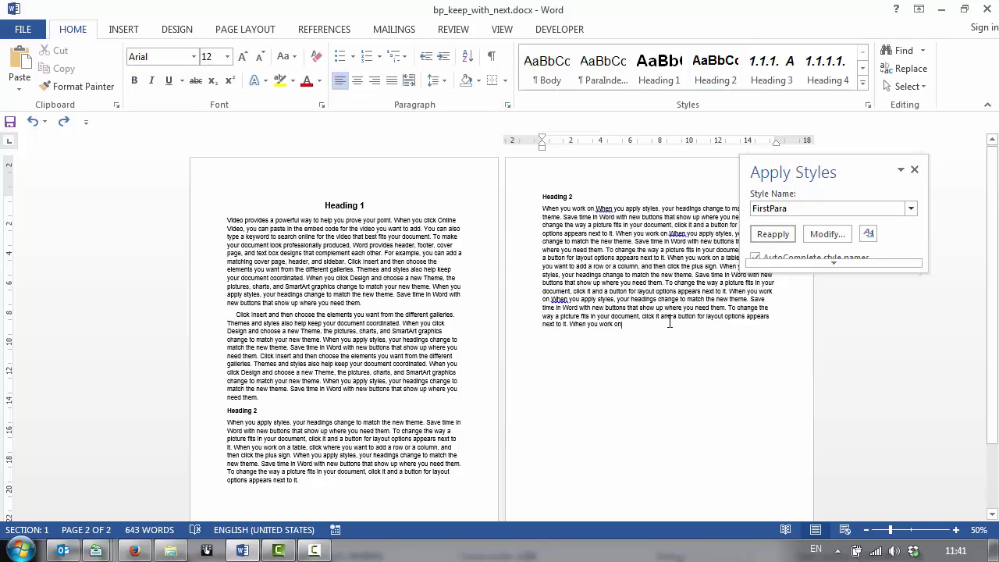